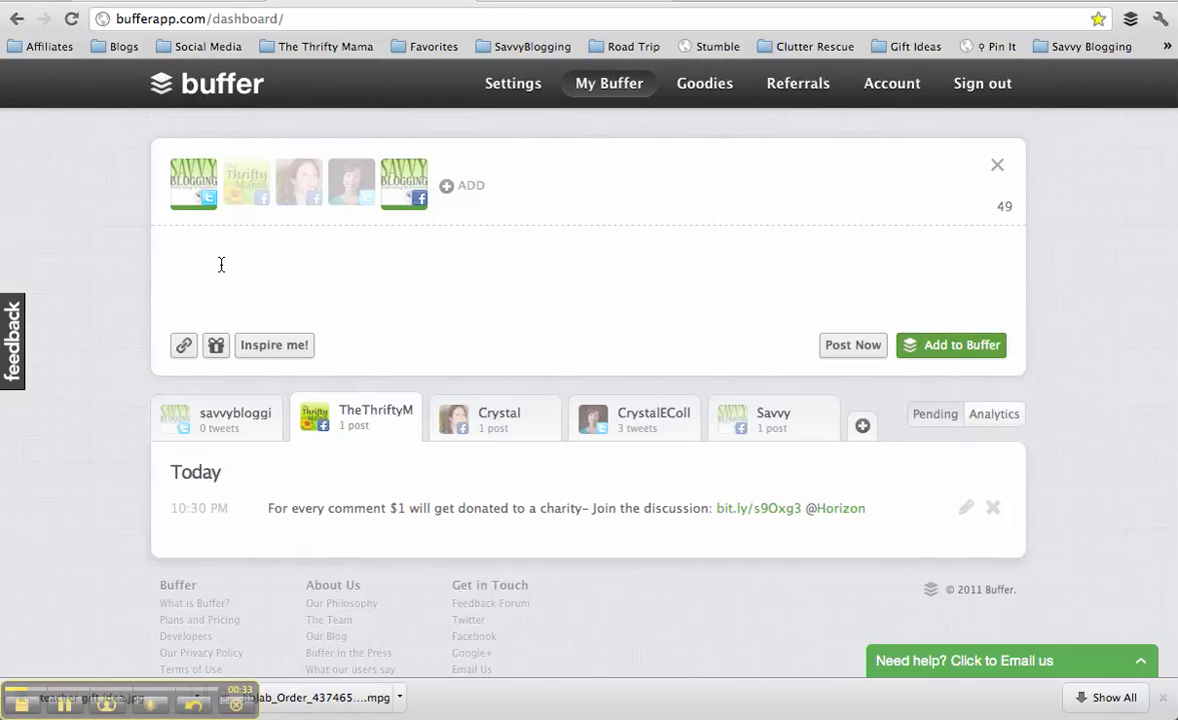
- Try out a "Hello!" draft and a suggested inspirational quote in the post composer, and clear the text
{"action": "type", "text": "Hello!"}
{"action": "left_click", "coordinate": [270, 350]}
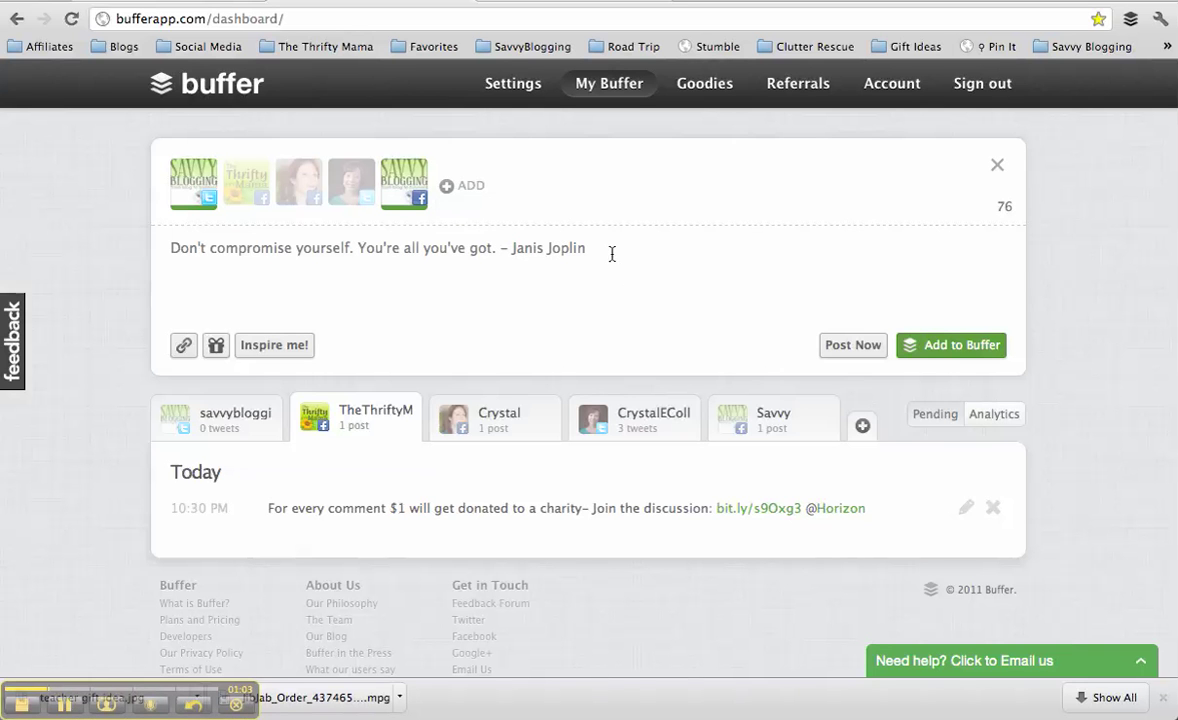
{"action": "left_click_drag", "start_coordinate": [600, 250], "coordinate": [168, 246]}
{"action": "key", "text": "BackSpace"}
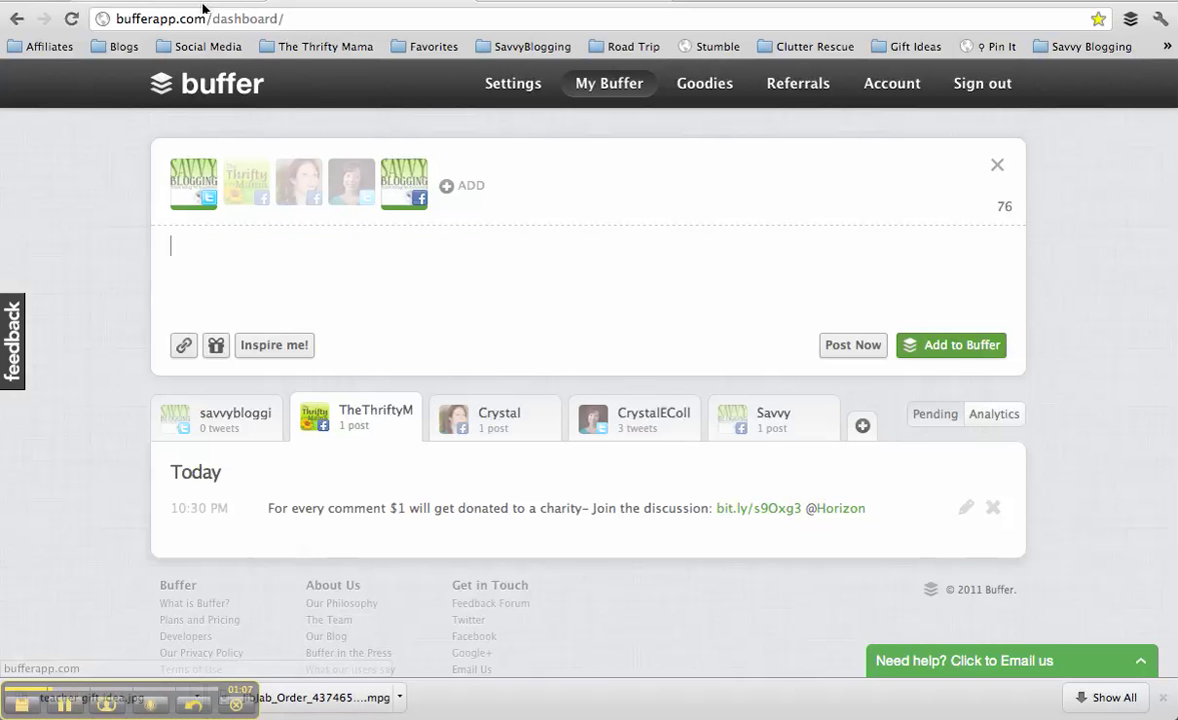
- Switch to the Savvy Blogging article "Earning Online through Affiliate Marketing" and look through its content
{"action": "left_click", "coordinate": [202, 8]}
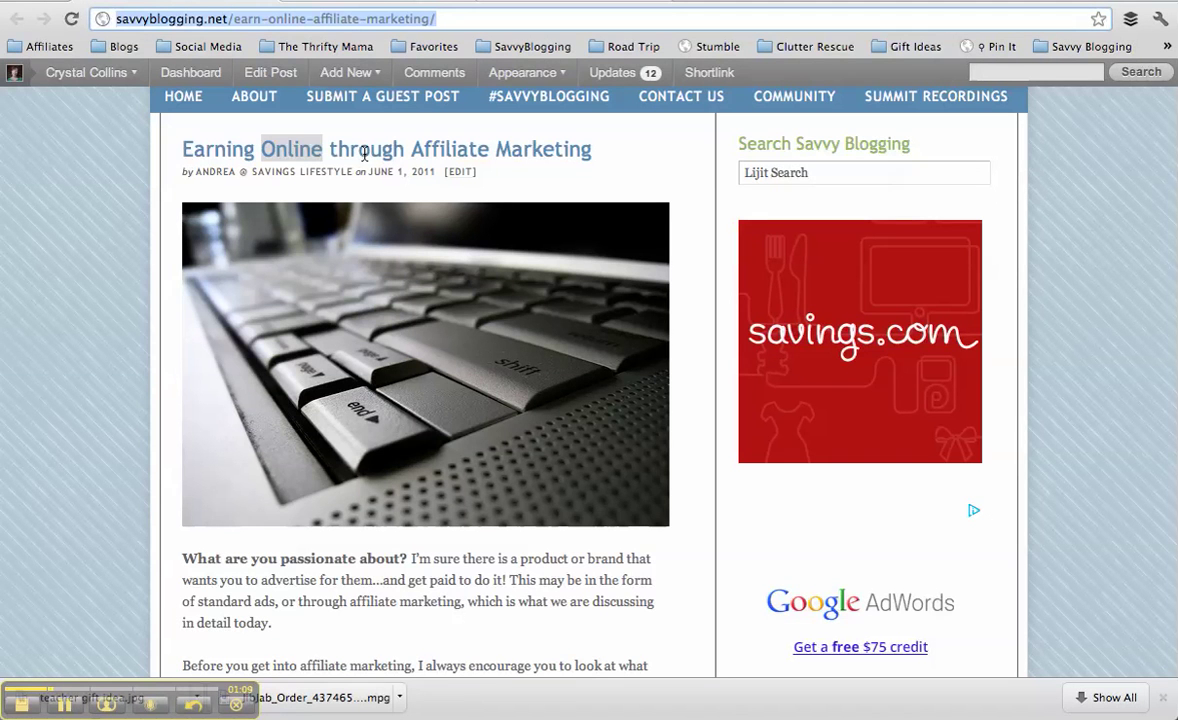
{"action": "left_click", "coordinate": [117, 210]}
{"action": "scroll", "coordinate": [126, 338], "scroll_direction": "down", "scroll_amount": 2}
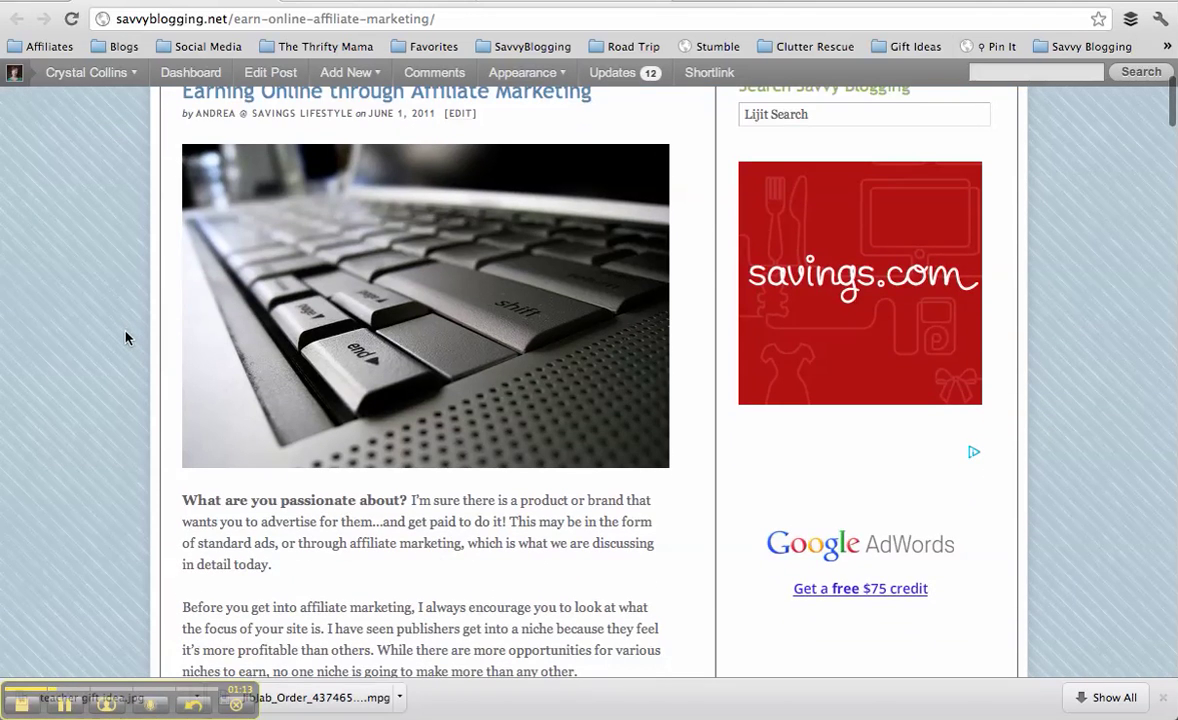
{"action": "scroll", "coordinate": [126, 338], "scroll_direction": "up", "scroll_amount": 5}
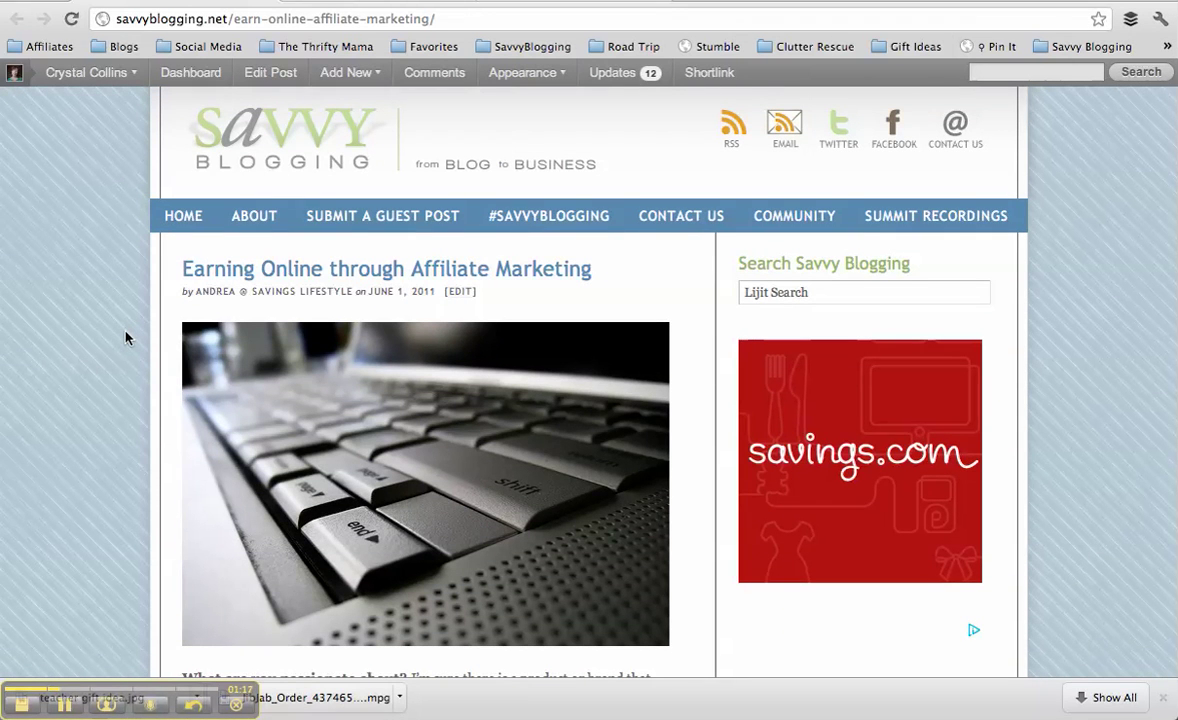
{"action": "scroll", "coordinate": [126, 338], "scroll_direction": "down", "scroll_amount": 3}
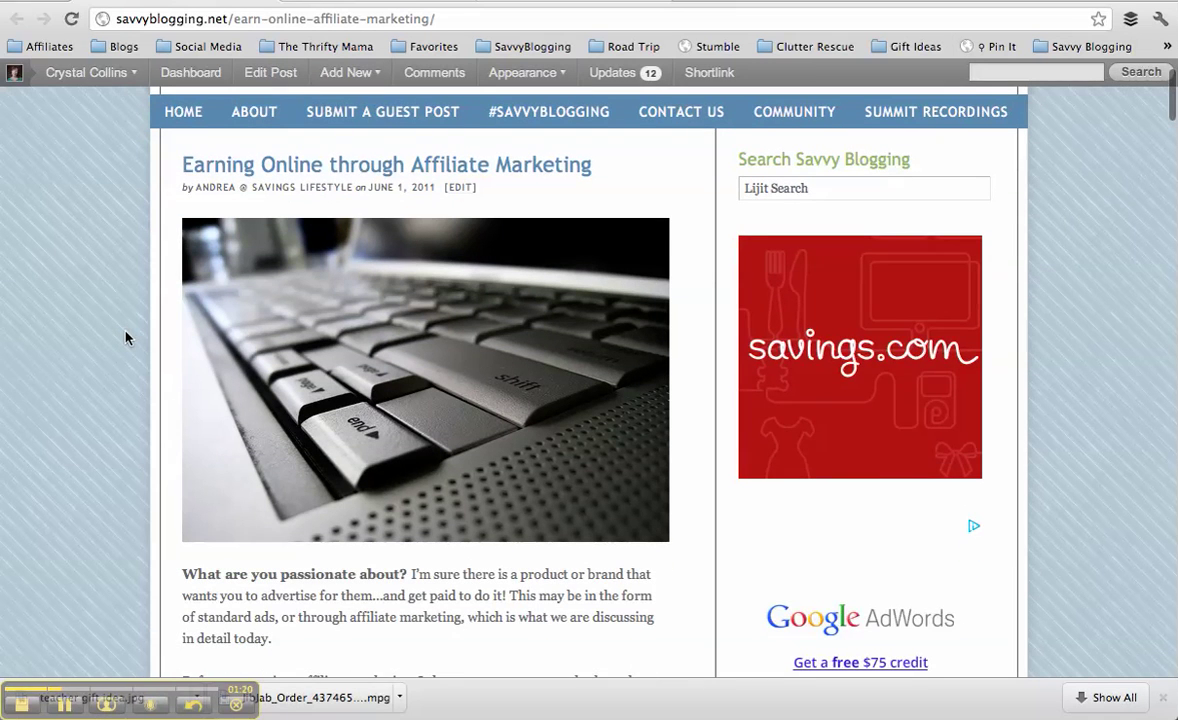
{"action": "scroll", "coordinate": [126, 338], "scroll_direction": "down", "scroll_amount": 2}
{"action": "scroll", "coordinate": [126, 338], "scroll_direction": "down", "scroll_amount": 12}
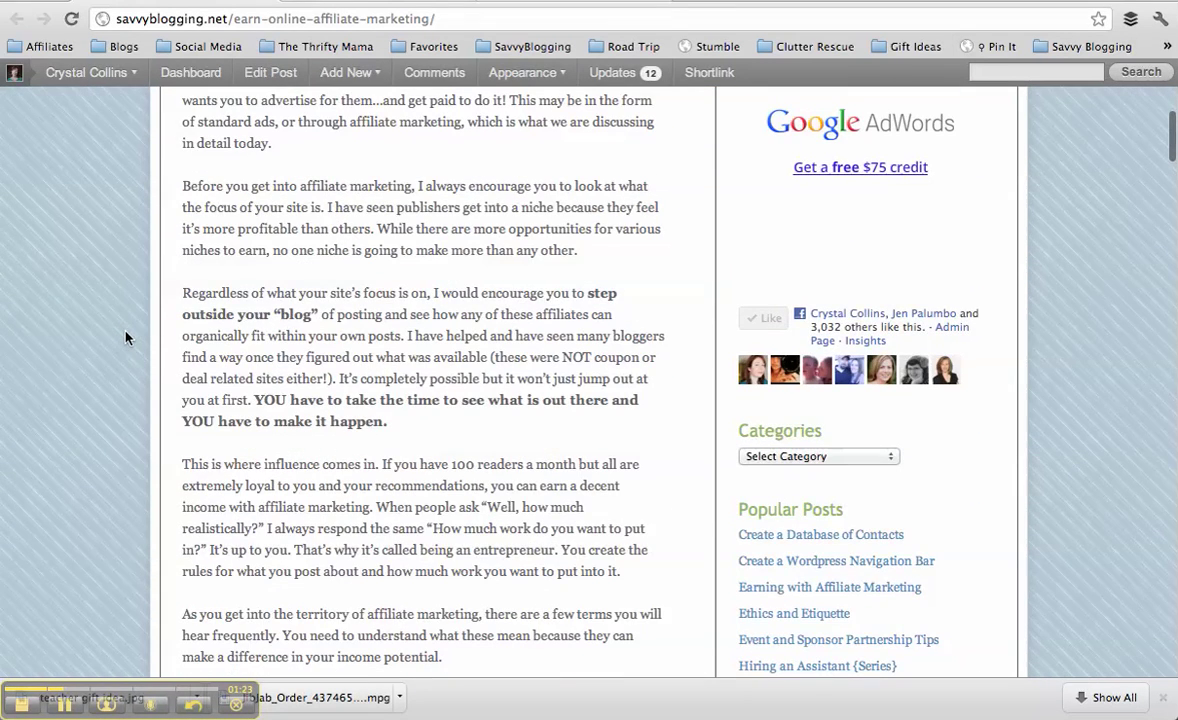
{"action": "scroll", "coordinate": [126, 338], "scroll_direction": "up", "scroll_amount": 6}
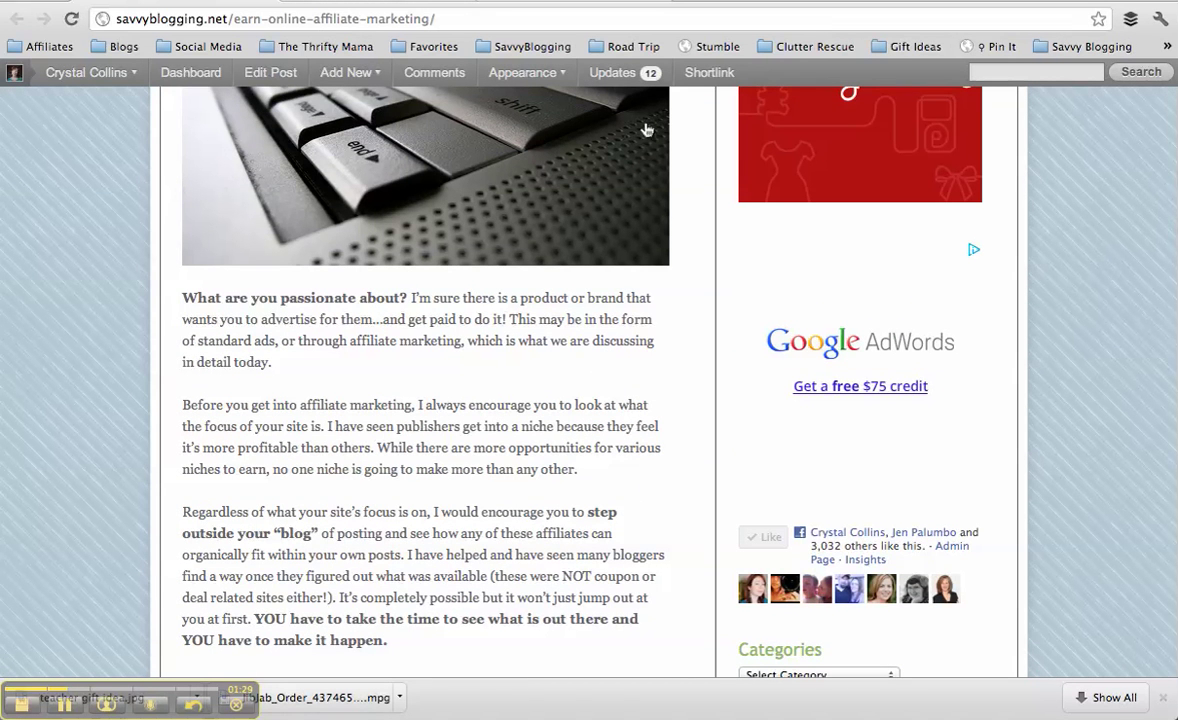
- Share the article through the Buffer extension, deselecting all profiles except the Savvy Blogging Twitter and Facebook accounts
{"action": "left_click", "coordinate": [1137, 25]}
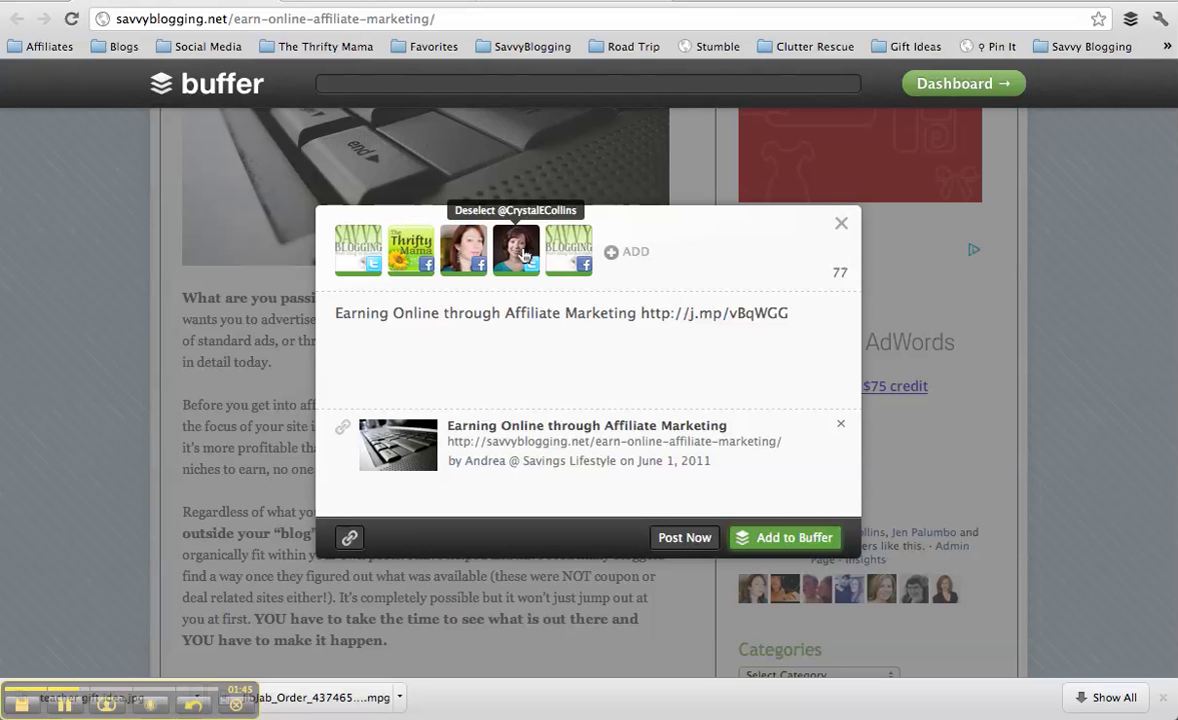
{"action": "left_click", "coordinate": [426, 254]}
{"action": "left_click", "coordinate": [472, 255]}
{"action": "left_click", "coordinate": [514, 255]}
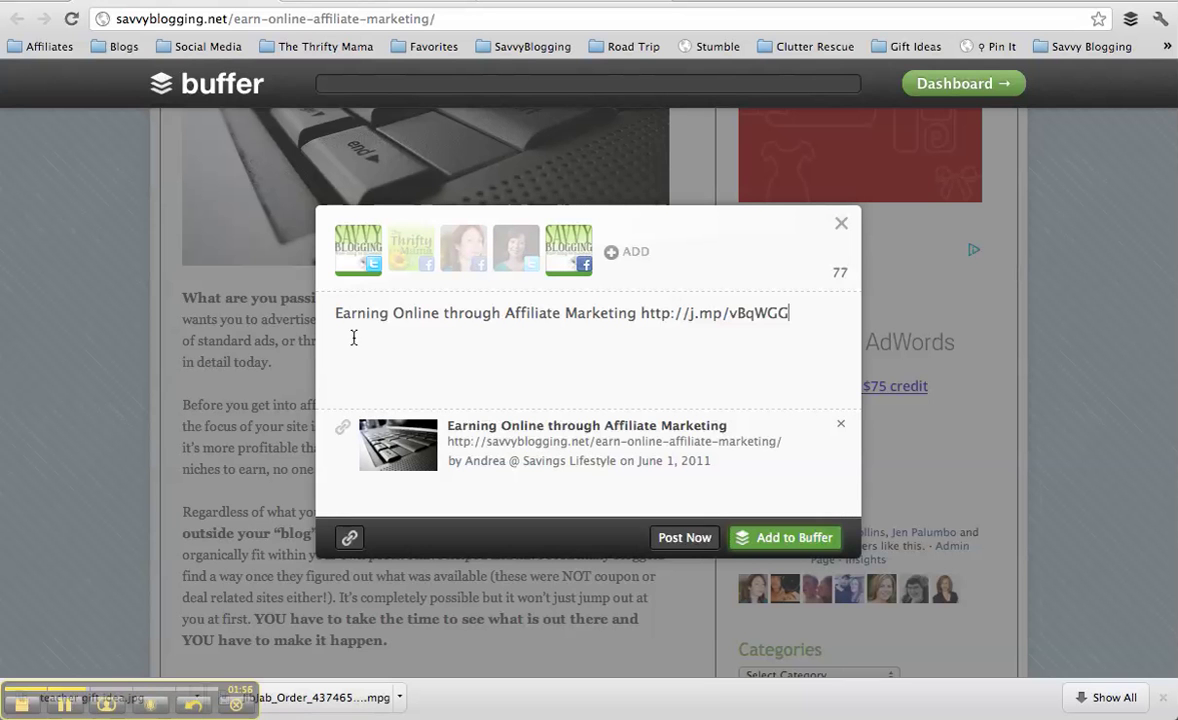
- Insert "Check out this post on" before the article title and add the post to the Buffer queue
{"action": "left_click", "coordinate": [336, 313]}
{"action": "type", "text": "Check out this post on"}
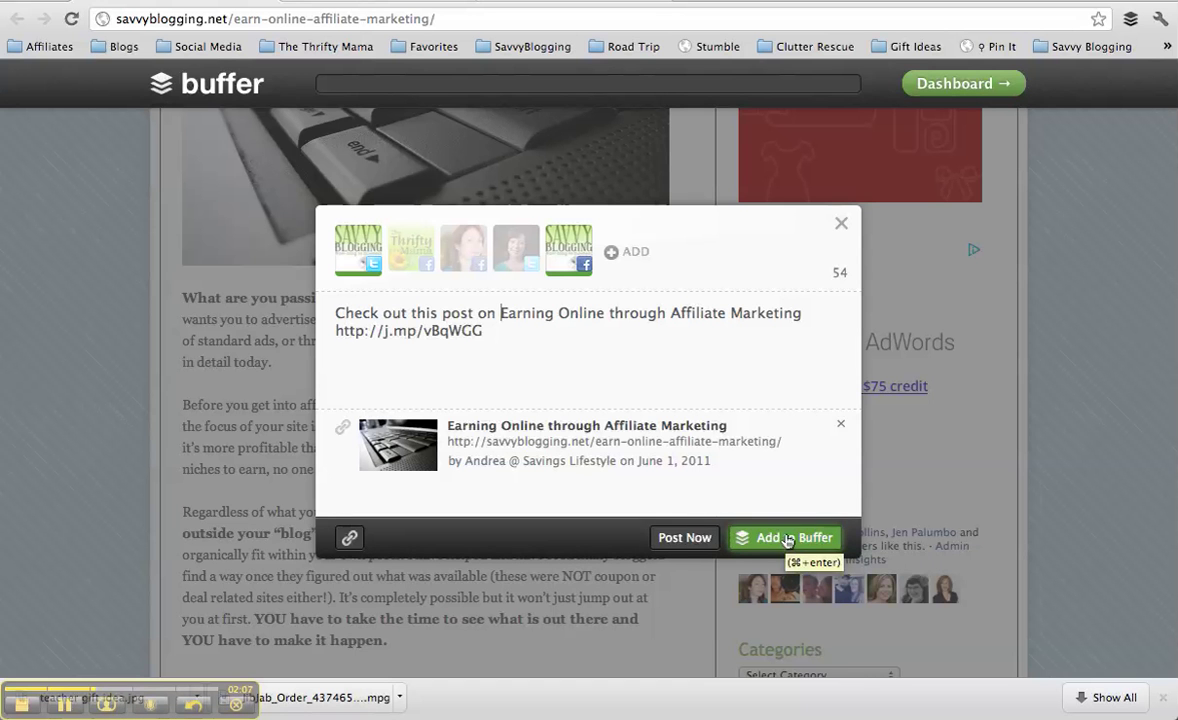
{"action": "left_click", "coordinate": [788, 540]}
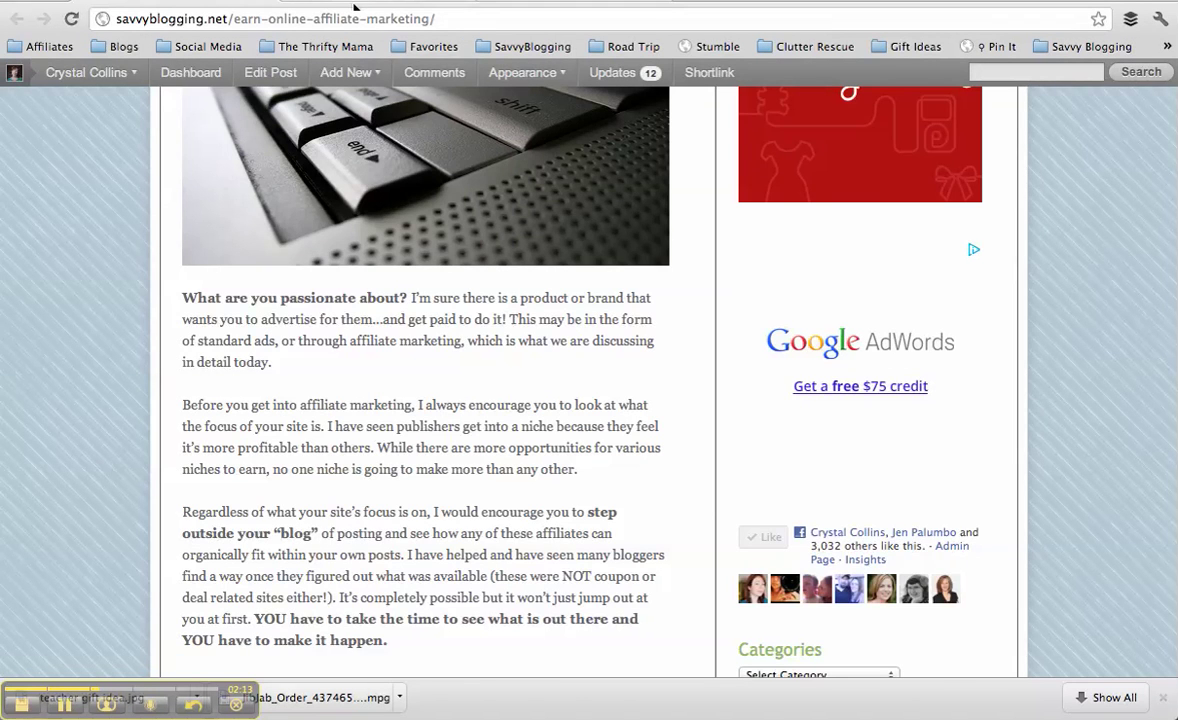
- Return to the Buffer dashboard and review the pending posts of the Savvy Facebook page
{"action": "left_click", "coordinate": [354, 7]}
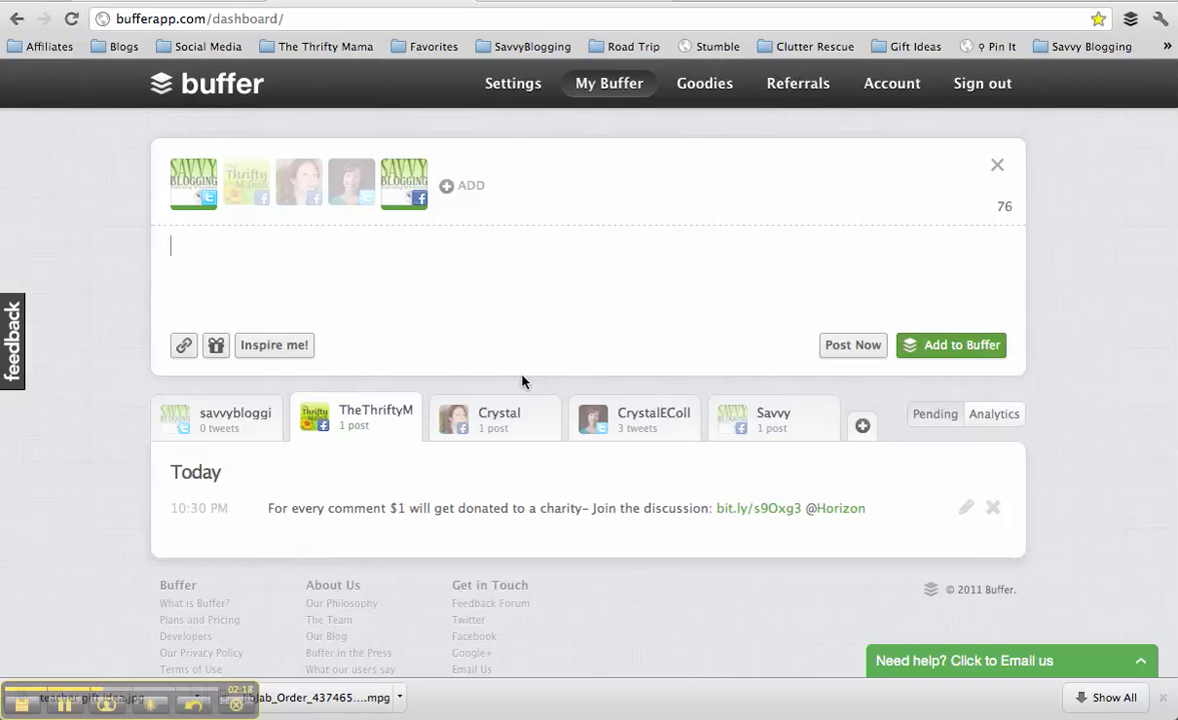
{"action": "left_click", "coordinate": [777, 429]}
{"action": "scroll", "coordinate": [777, 429], "scroll_direction": "down", "scroll_amount": 3}
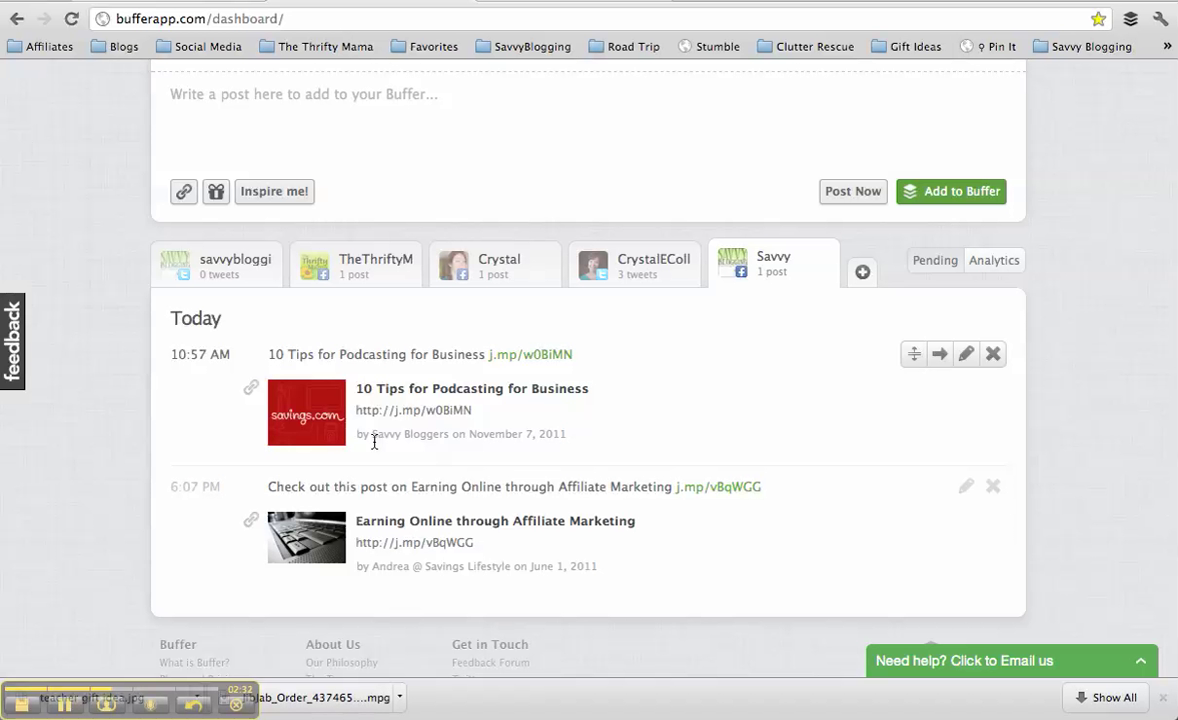
{"action": "scroll", "coordinate": [376, 442], "scroll_direction": "up", "scroll_amount": 3}
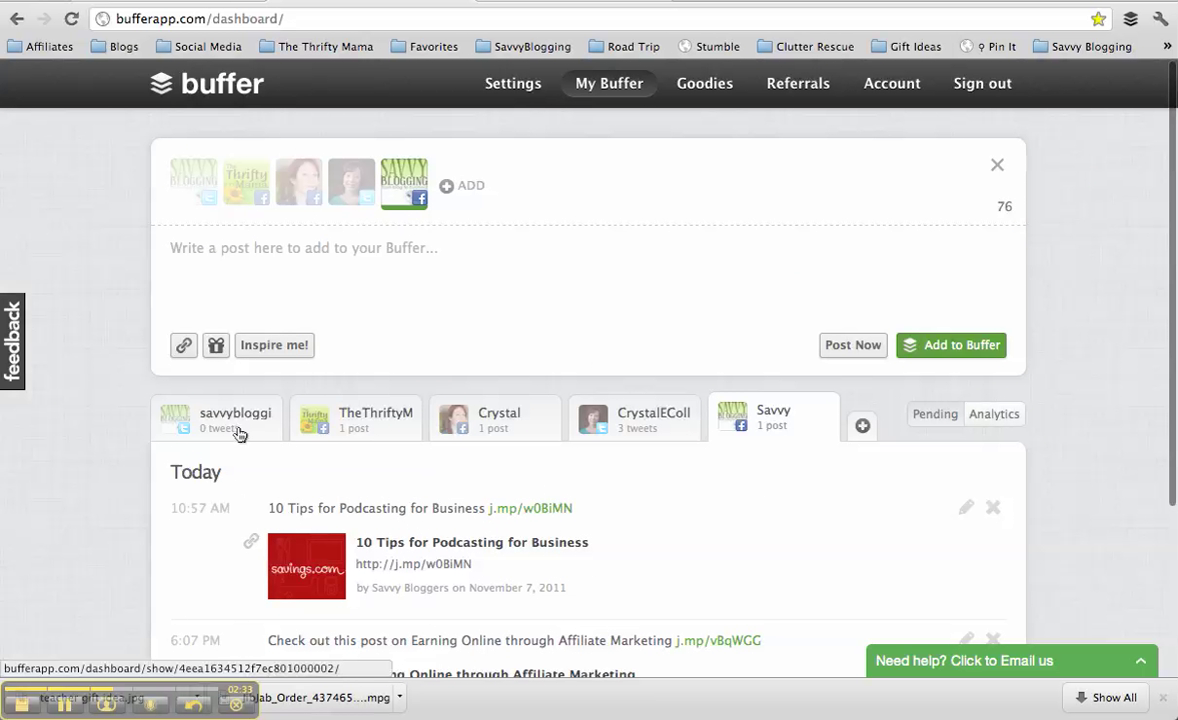
- Review the pending tweets of the savvyblogging account and of the personal Twitter account
{"action": "left_click", "coordinate": [239, 430]}
{"action": "scroll", "coordinate": [239, 435], "scroll_direction": "down", "scroll_amount": 2}
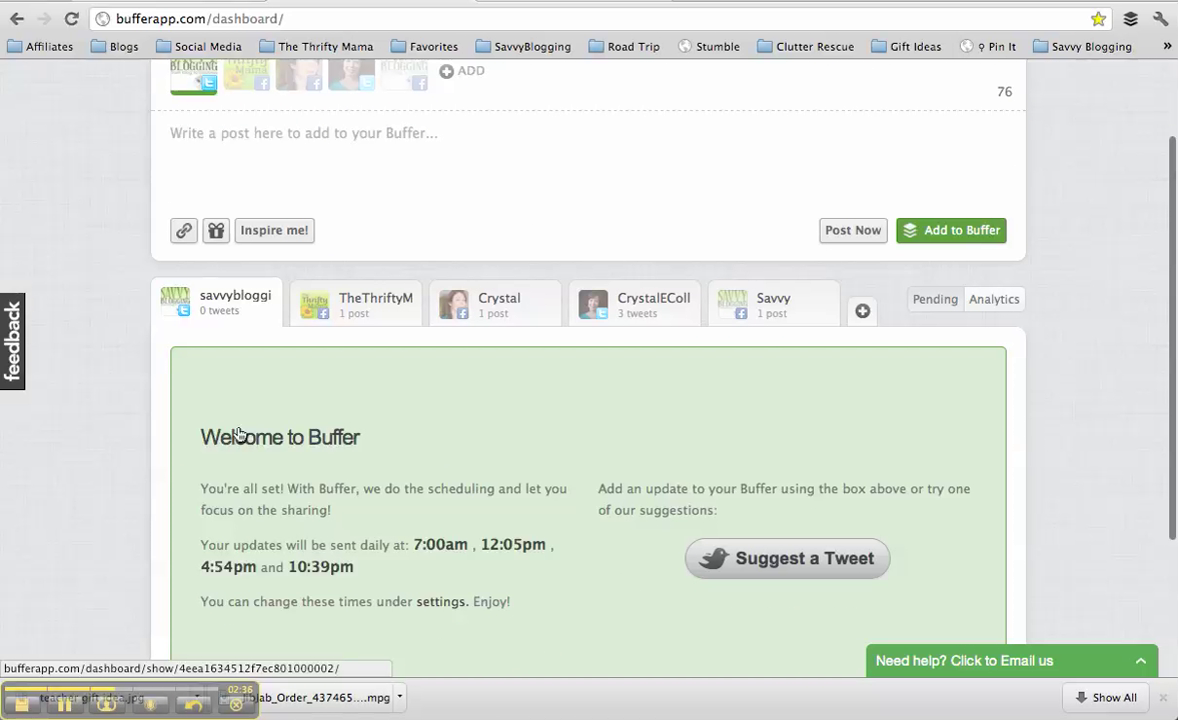
{"action": "scroll", "coordinate": [239, 432], "scroll_direction": "up", "scroll_amount": 2}
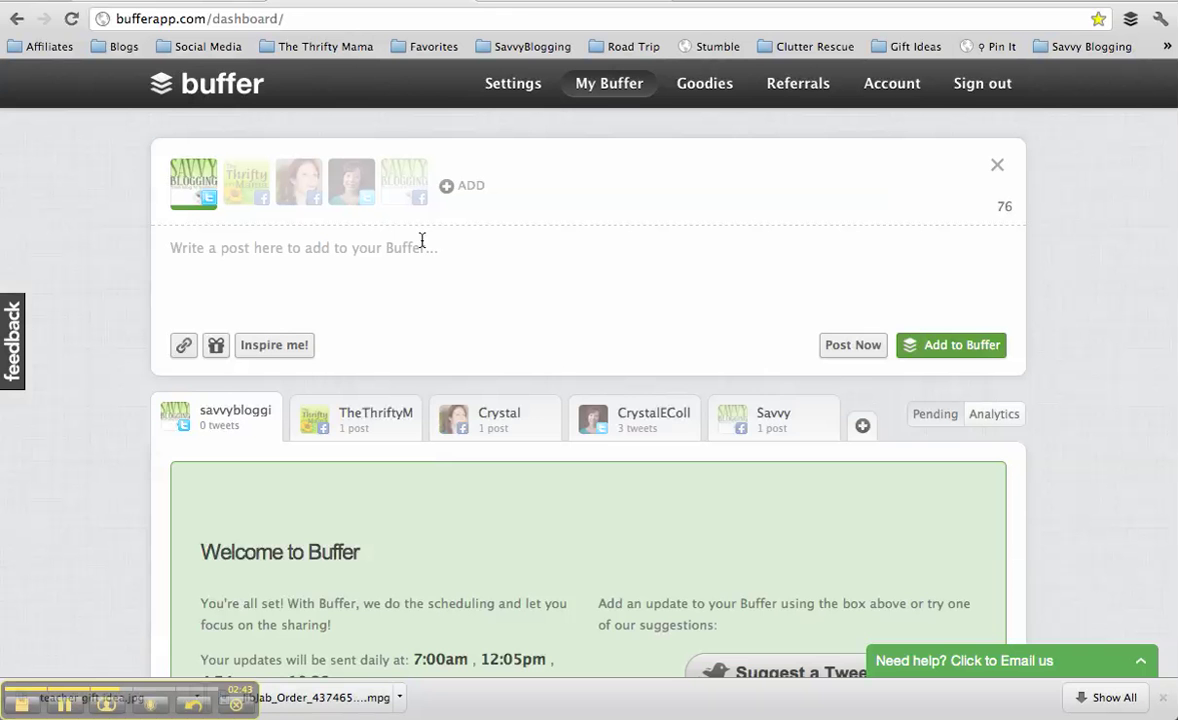
{"action": "left_click", "coordinate": [651, 413]}
{"action": "scroll", "coordinate": [648, 410], "scroll_direction": "down", "scroll_amount": 3}
{"action": "mouse_move", "coordinate": [686, 397]}
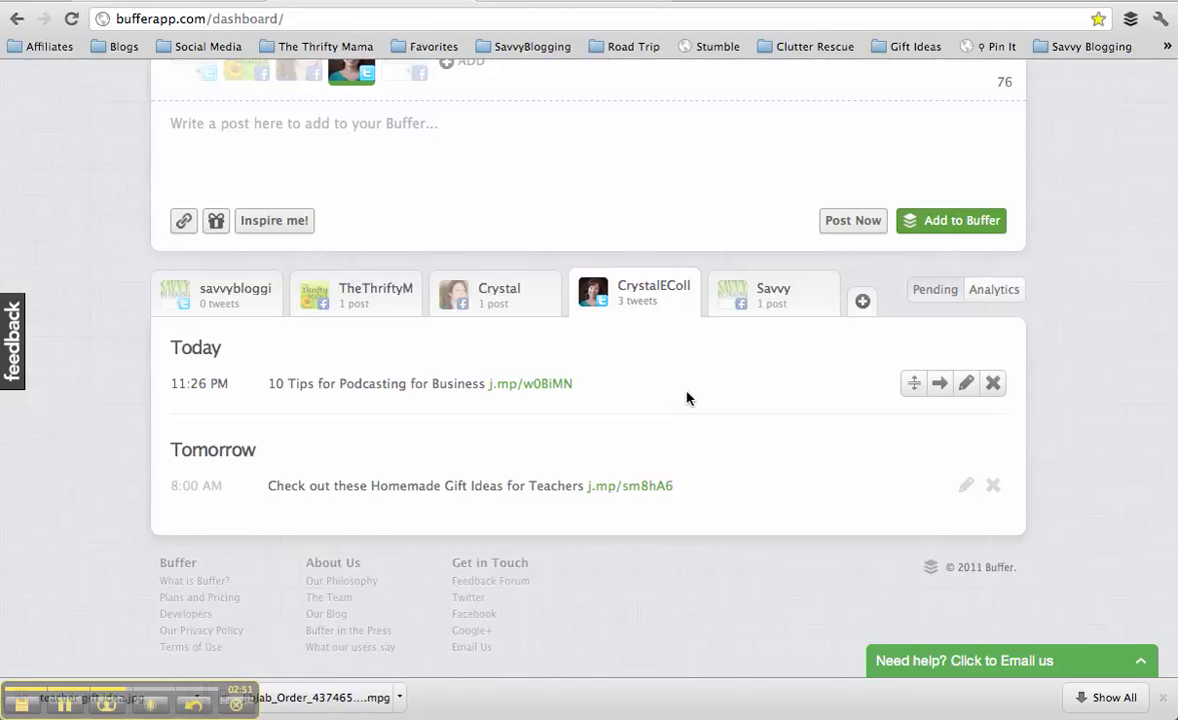
{"action": "scroll", "coordinate": [687, 390], "scroll_direction": "up", "scroll_amount": 3}
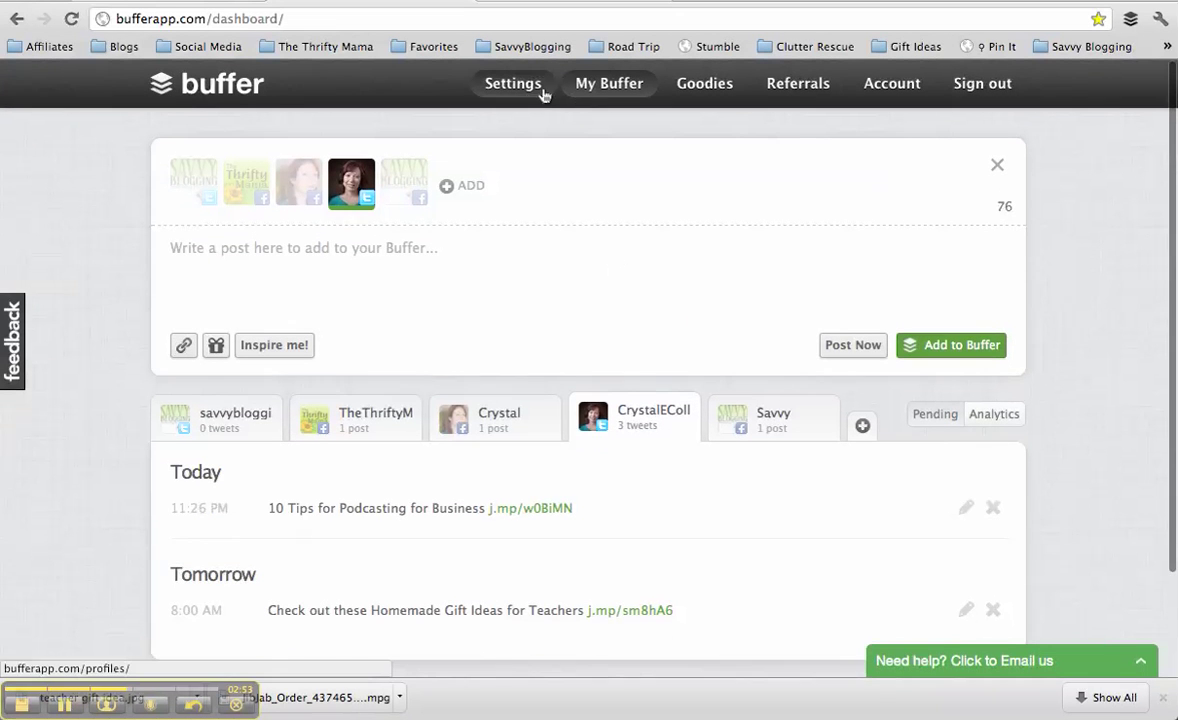
- Open the Buffer profile settings and examine the daily posting times, shorteners and timezones of every connected account
{"action": "left_click", "coordinate": [530, 90]}
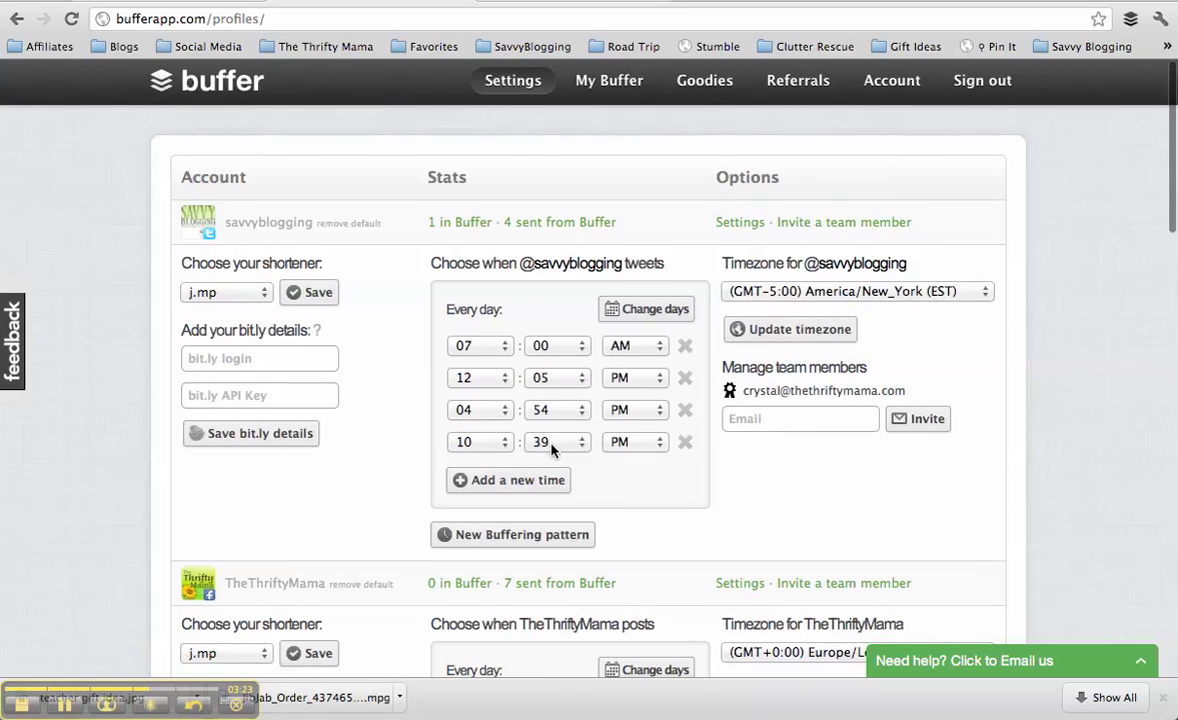
{"action": "scroll", "coordinate": [551, 449], "scroll_direction": "down", "scroll_amount": 1}
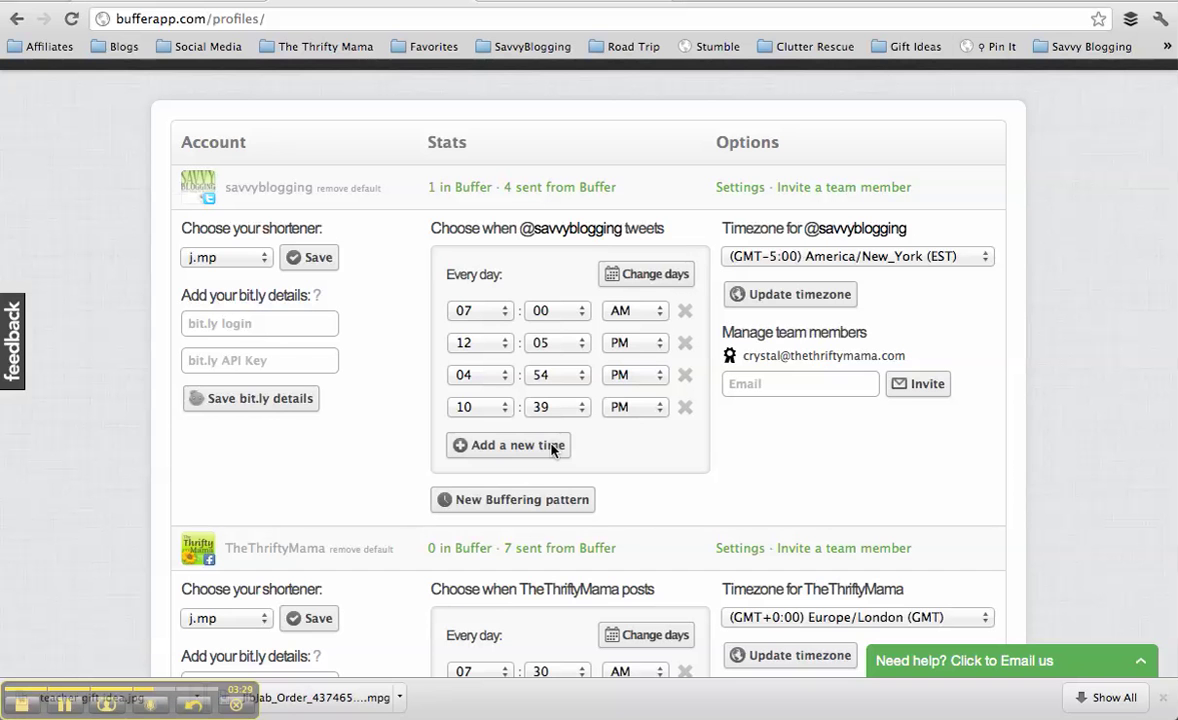
{"action": "scroll", "coordinate": [551, 449], "scroll_direction": "down", "scroll_amount": 5}
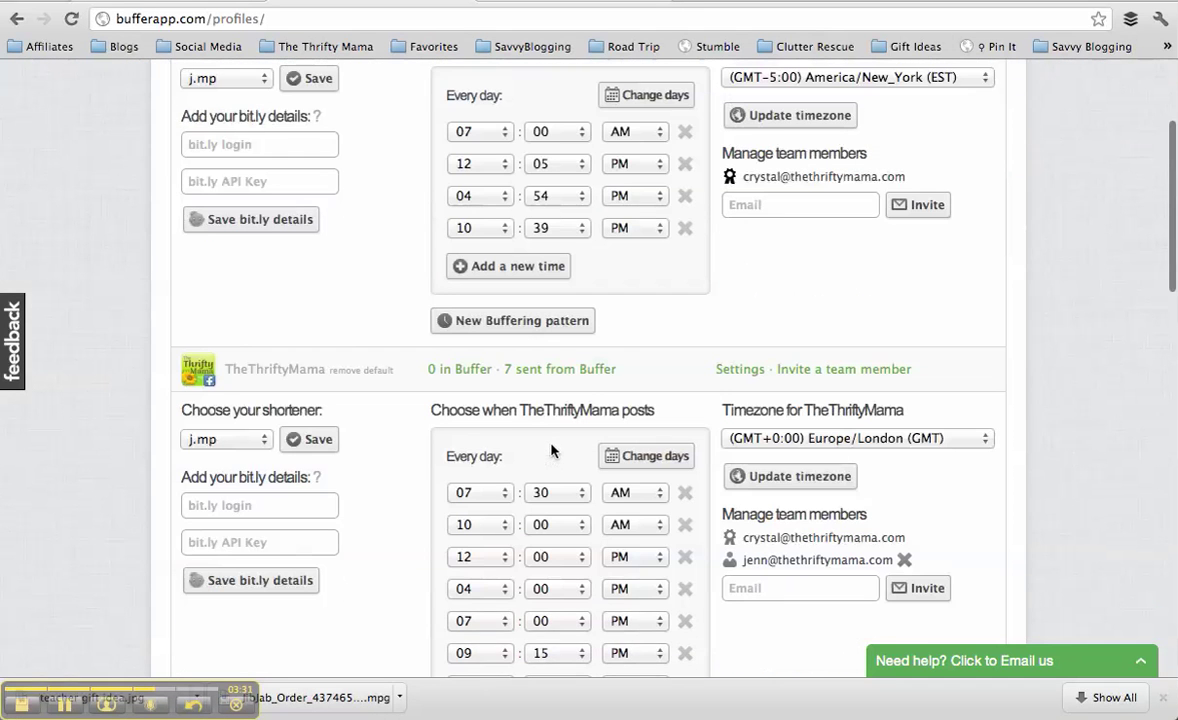
{"action": "scroll", "coordinate": [551, 449], "scroll_direction": "down", "scroll_amount": 3}
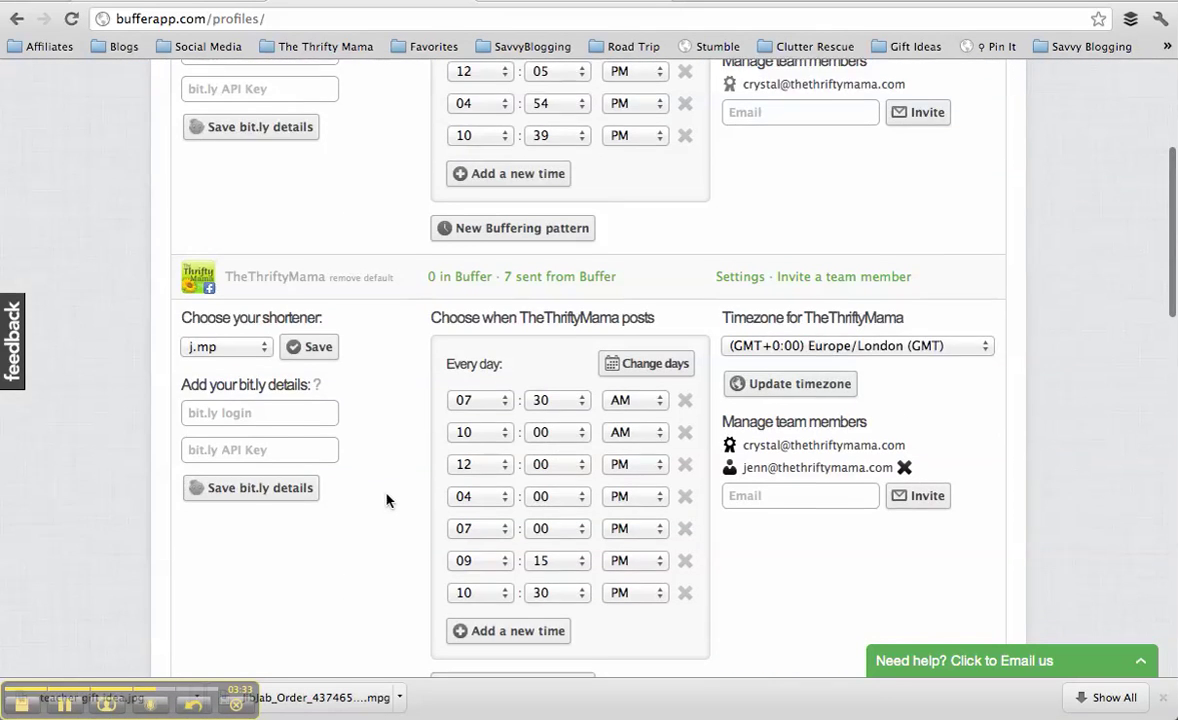
{"action": "scroll", "coordinate": [388, 500], "scroll_direction": "down", "scroll_amount": 10}
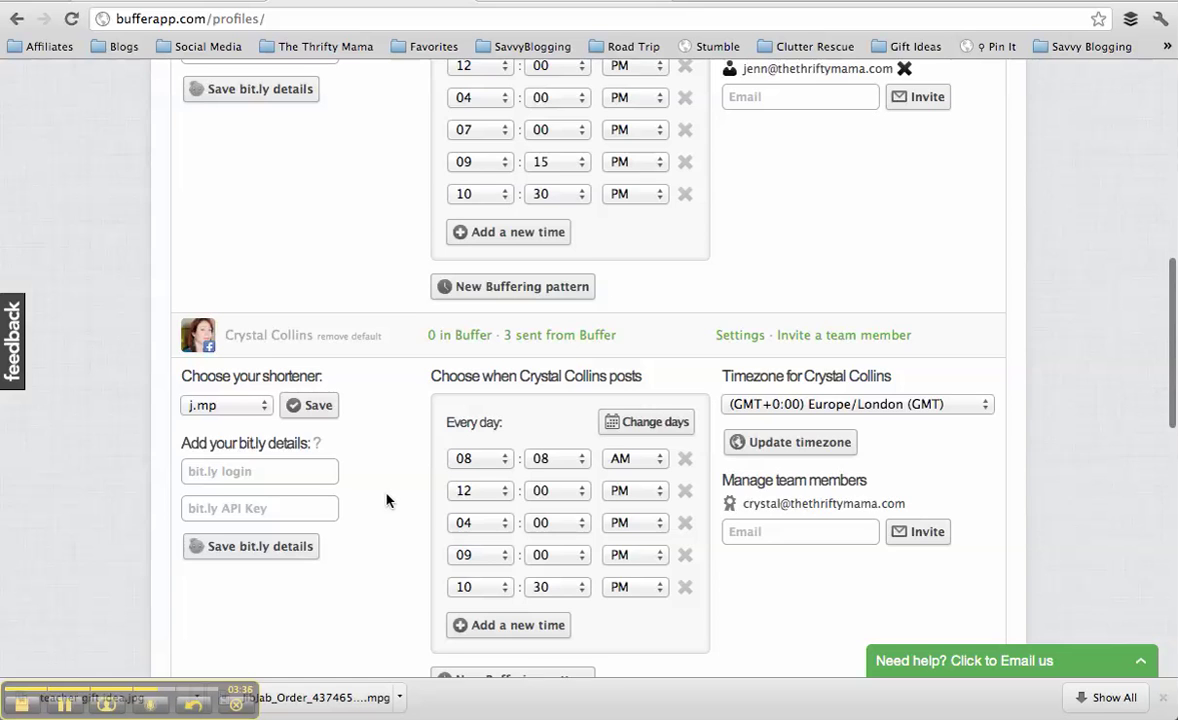
{"action": "scroll", "coordinate": [388, 500], "scroll_direction": "down", "scroll_amount": 2}
{"action": "scroll", "coordinate": [388, 500], "scroll_direction": "down", "scroll_amount": 4}
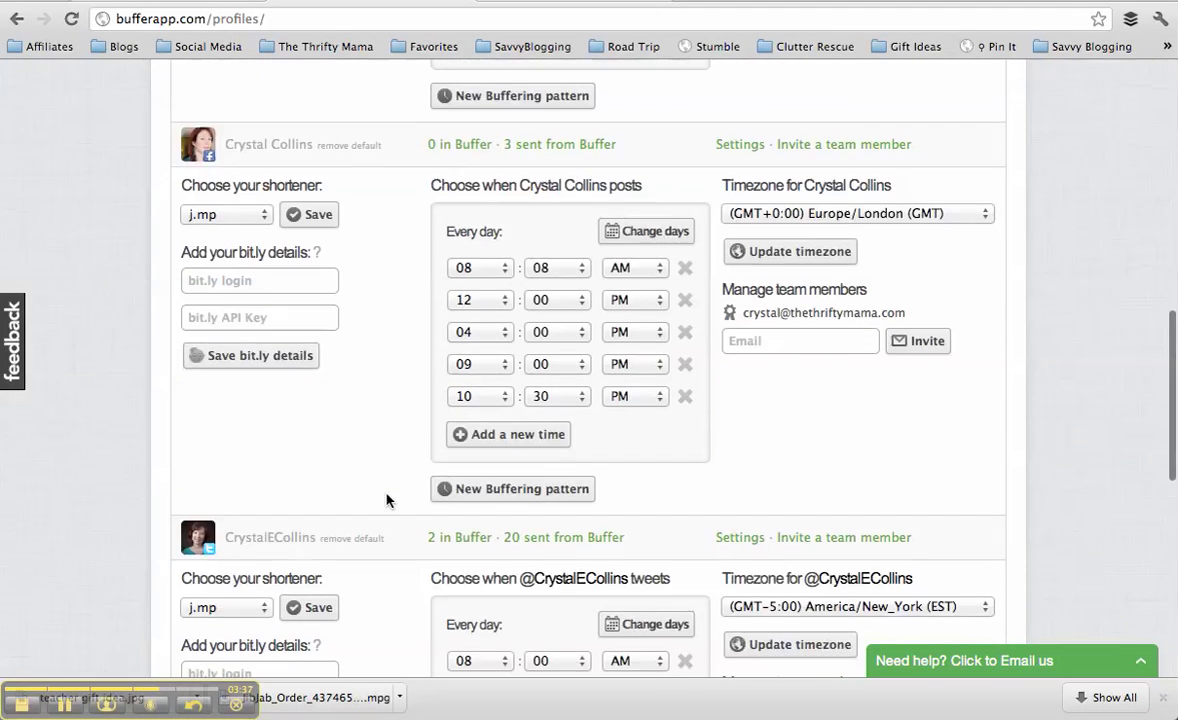
{"action": "scroll", "coordinate": [388, 500], "scroll_direction": "down", "scroll_amount": 7}
{"action": "scroll", "coordinate": [388, 500], "scroll_direction": "down", "scroll_amount": 2}
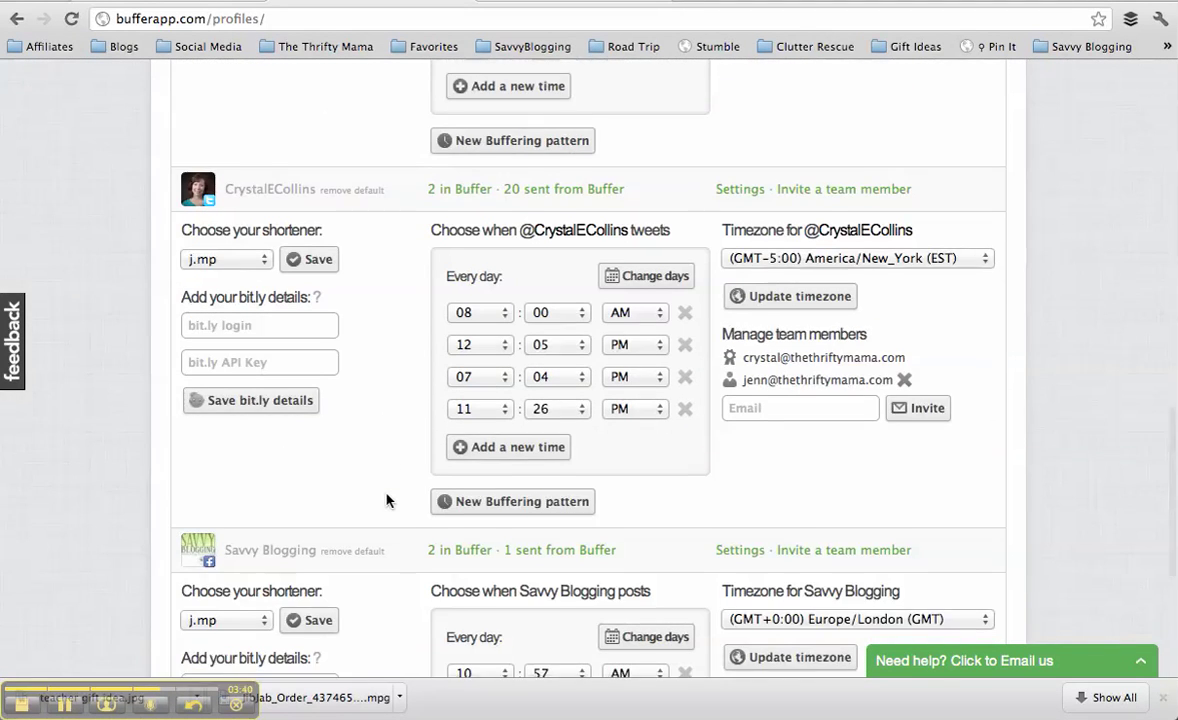
{"action": "scroll", "coordinate": [388, 500], "scroll_direction": "down", "scroll_amount": 2}
{"action": "scroll", "coordinate": [388, 500], "scroll_direction": "down", "scroll_amount": 3}
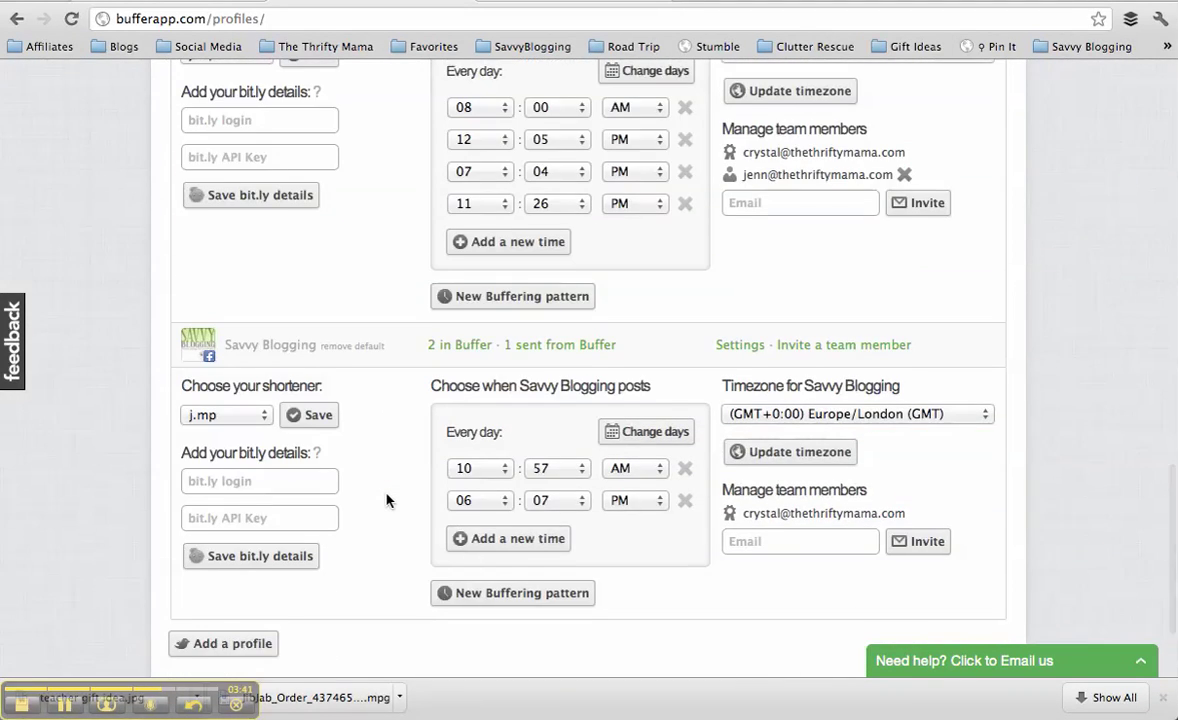
{"action": "scroll", "coordinate": [388, 500], "scroll_direction": "down", "scroll_amount": 3}
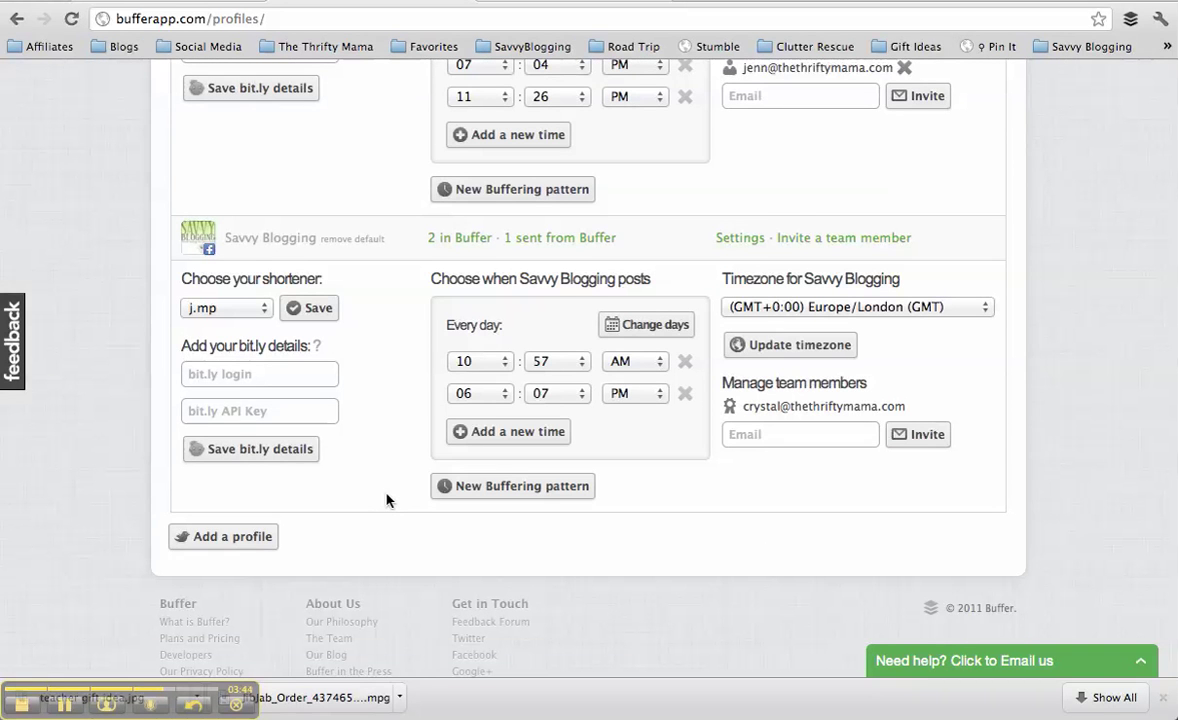
- Examine the team member management options for the savvyblogging and TheThriftyMama profiles
{"action": "scroll", "coordinate": [388, 500], "scroll_direction": "up", "scroll_amount": 12}
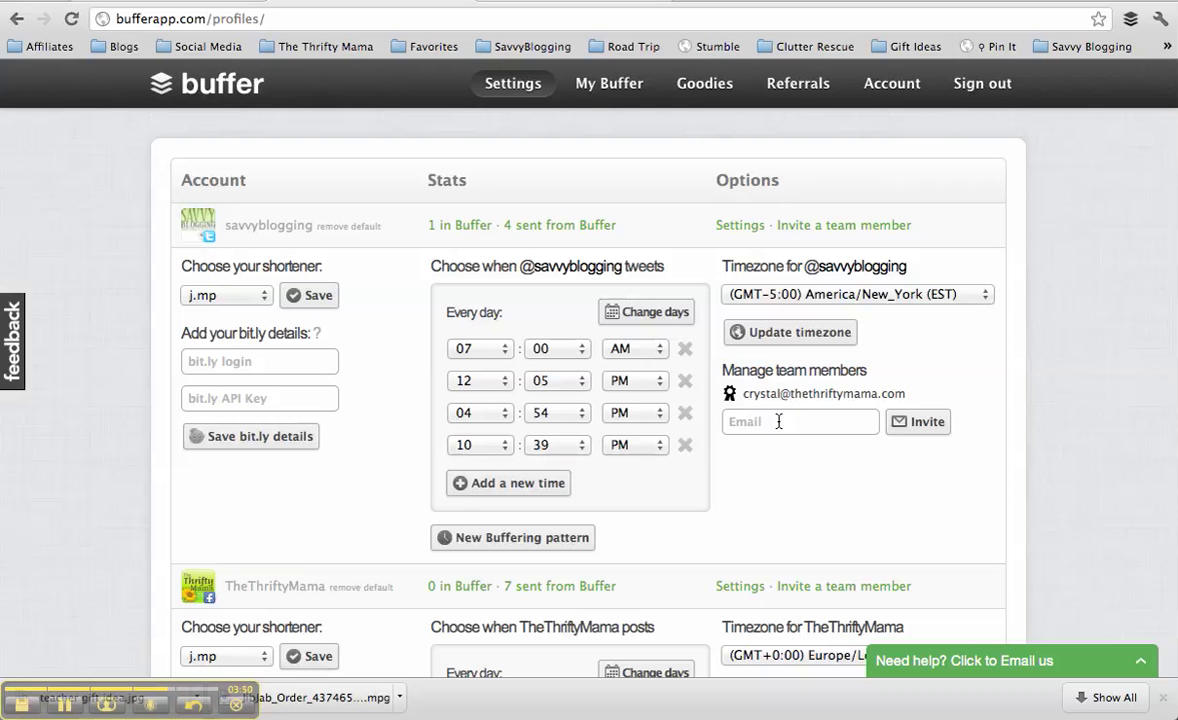
{"action": "scroll", "coordinate": [779, 421], "scroll_direction": "down", "scroll_amount": 5}
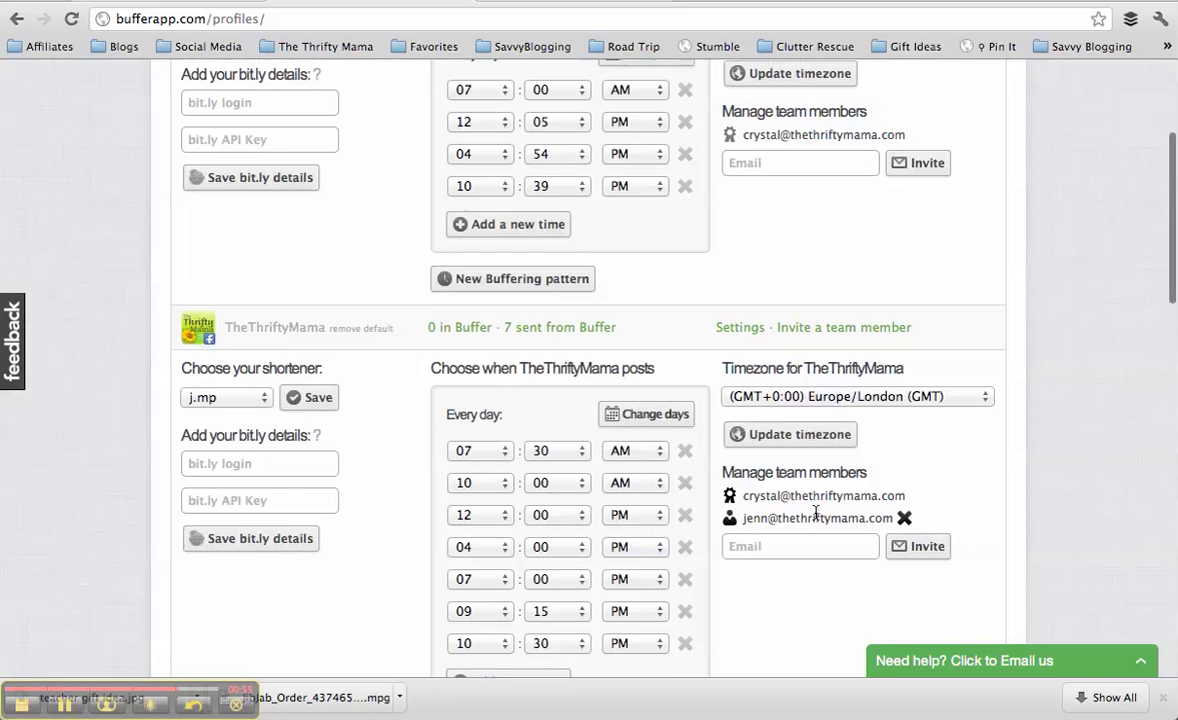
{"action": "scroll", "coordinate": [816, 513], "scroll_direction": "up", "scroll_amount": 5}
{"action": "scroll", "coordinate": [603, 318], "scroll_direction": "up", "scroll_amount": 1}
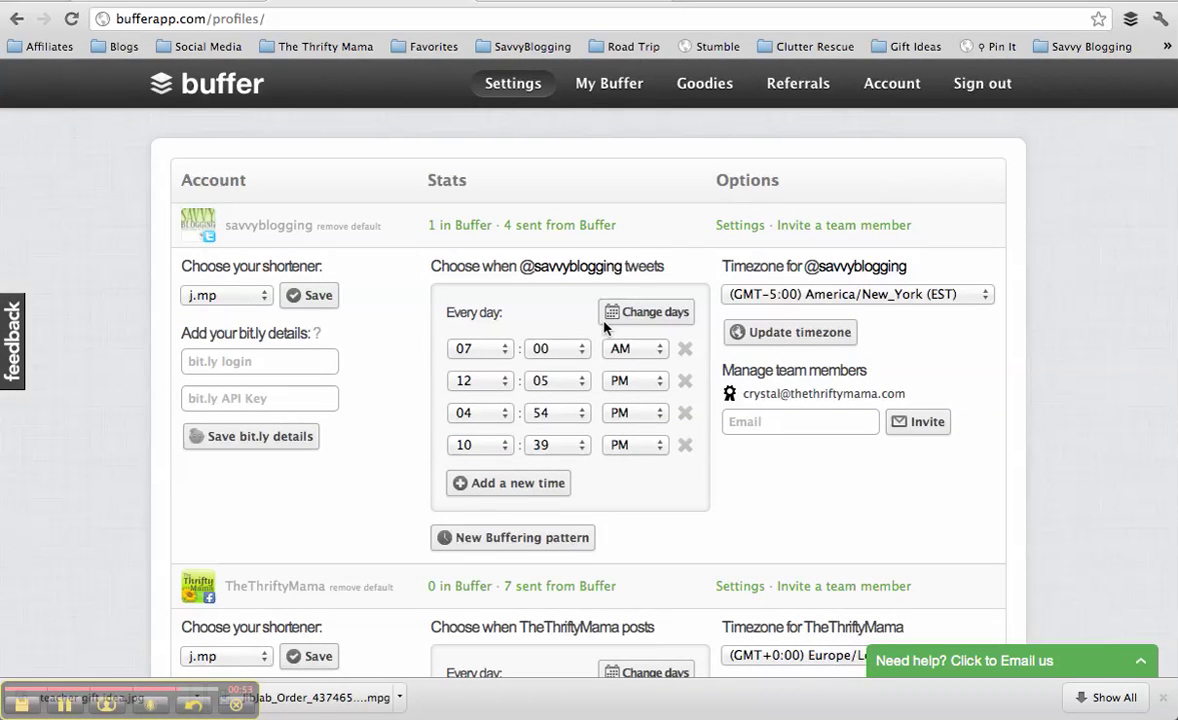